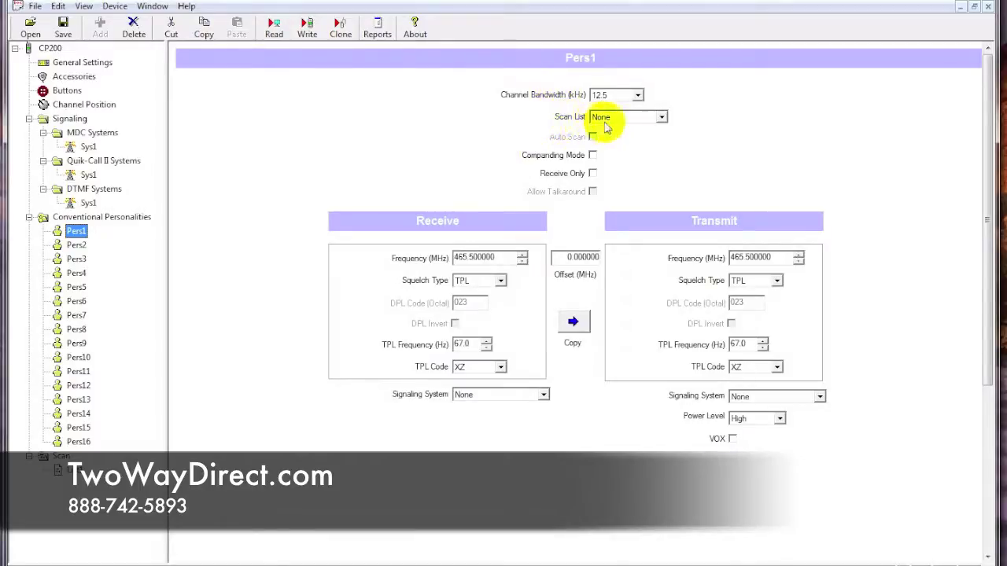
# Assign scan list List1 to Pers1 and Pers2, and set Pers2's channel bandwidth to 12.5 kHz
pyautogui.click(661, 117)
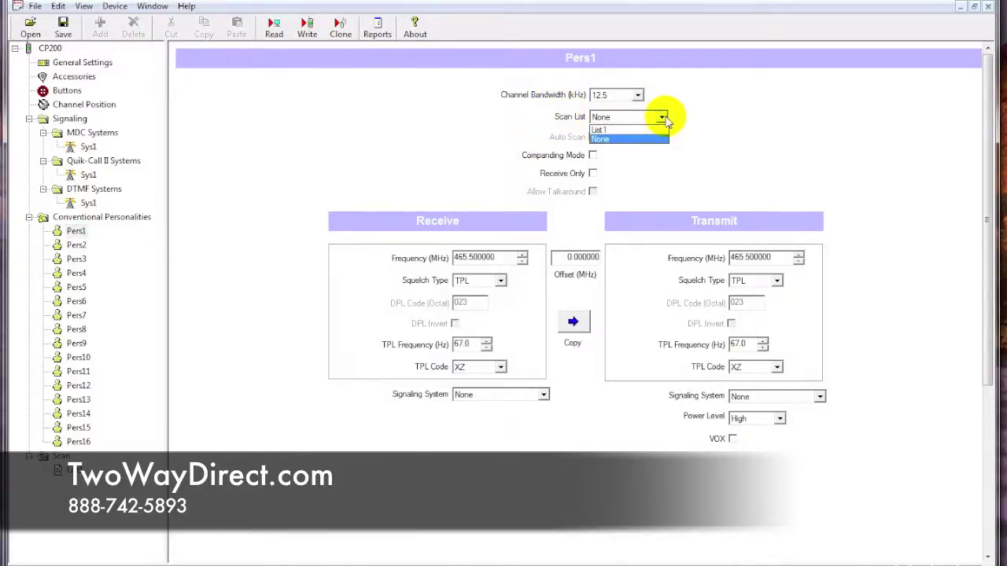
pyautogui.click(604, 131)
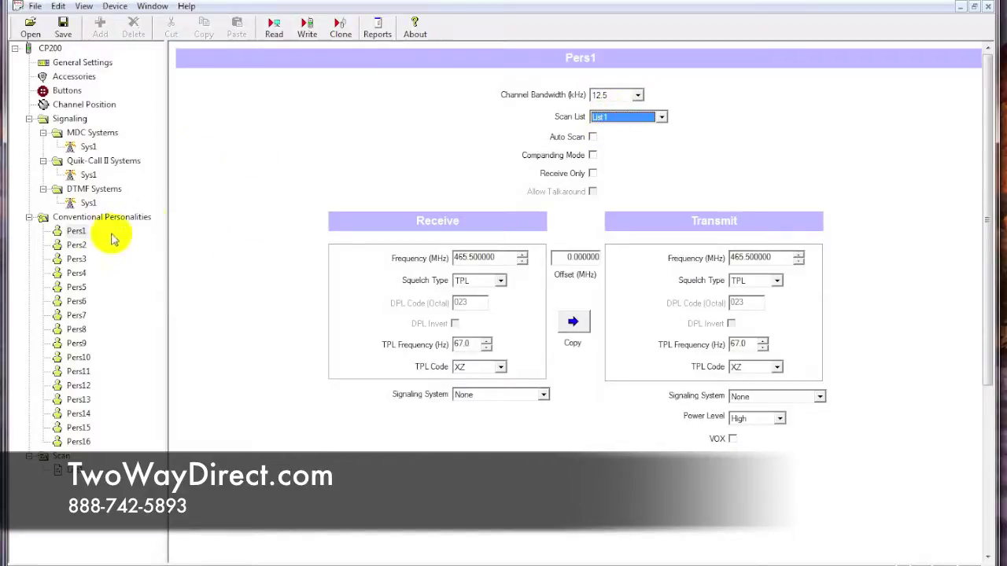
pyautogui.click(79, 245)
pyautogui.click(661, 117)
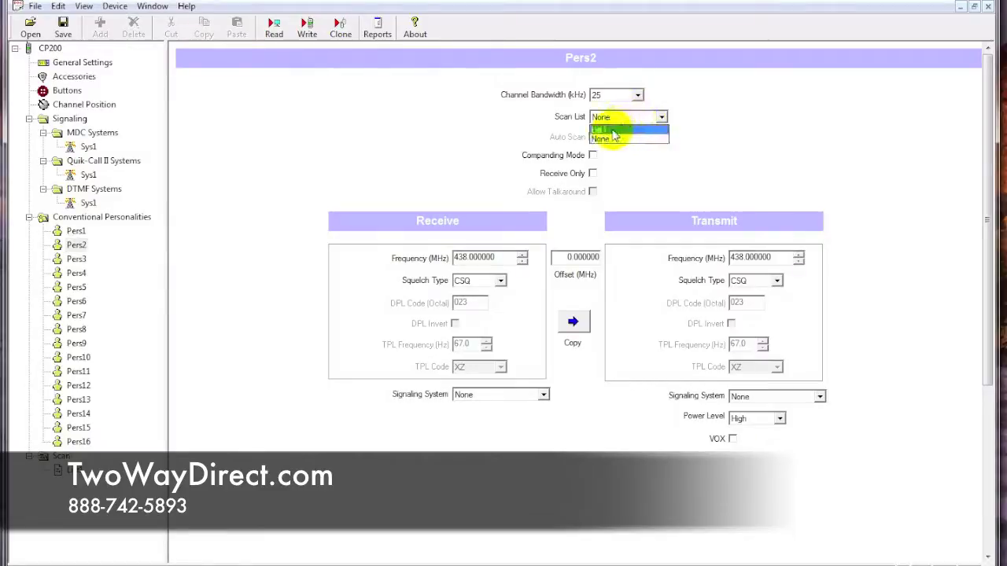
pyautogui.click(617, 129)
pyautogui.click(636, 95)
pyautogui.click(600, 110)
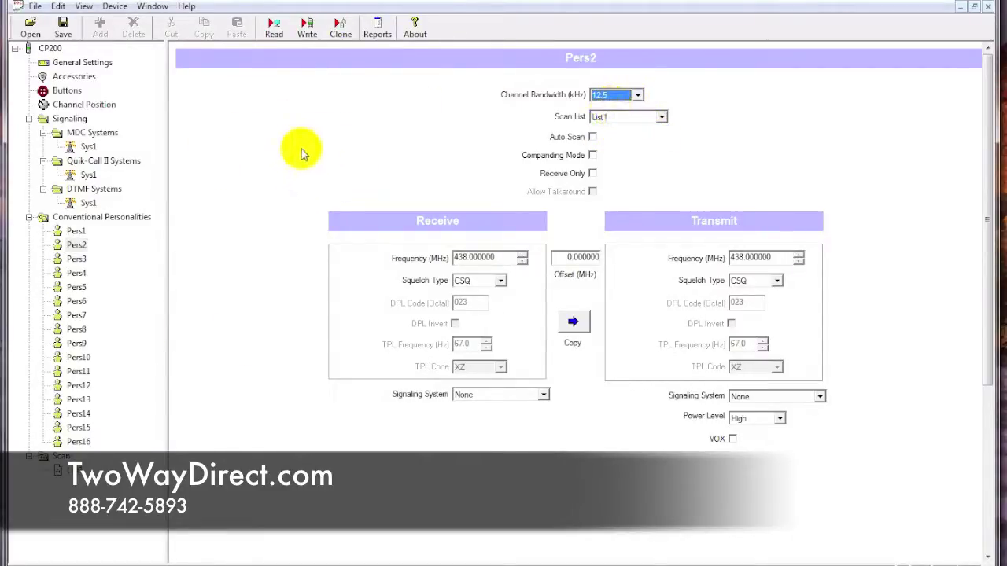
# Set Pers3's channel bandwidth to 12.5 kHz and its scan list to List1
pyautogui.click(83, 261)
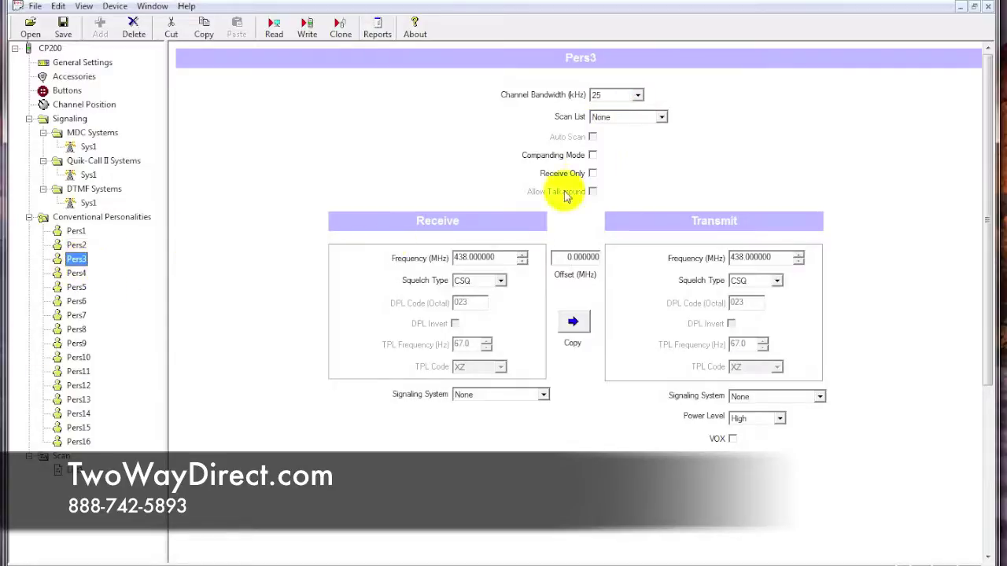
pyautogui.click(638, 95)
pyautogui.click(628, 107)
pyautogui.click(662, 117)
pyautogui.click(619, 130)
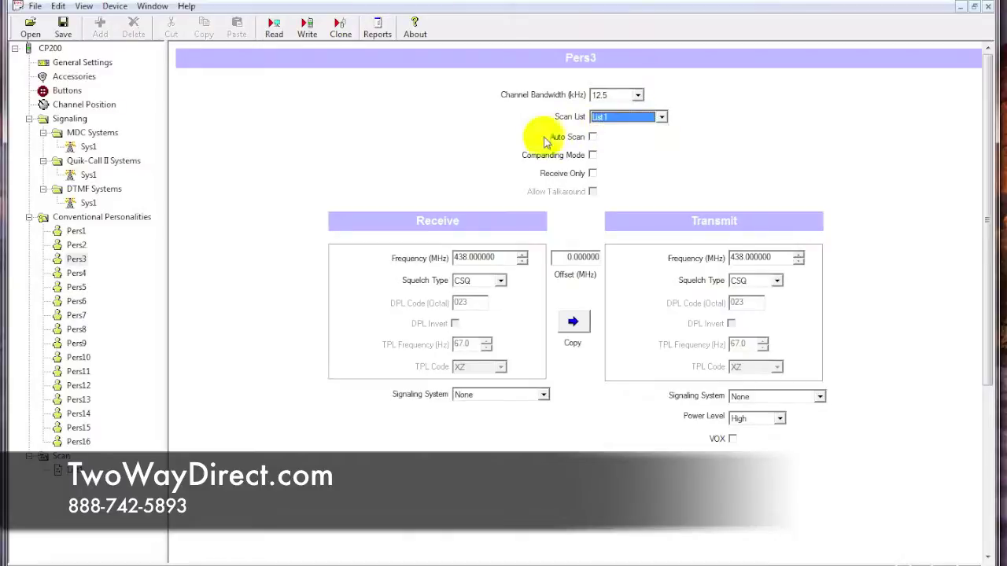
# Set Pers4's channel bandwidth to 12.5 kHz and its scan list to List1, and review Pers1 through Pers4
pyautogui.click(75, 273)
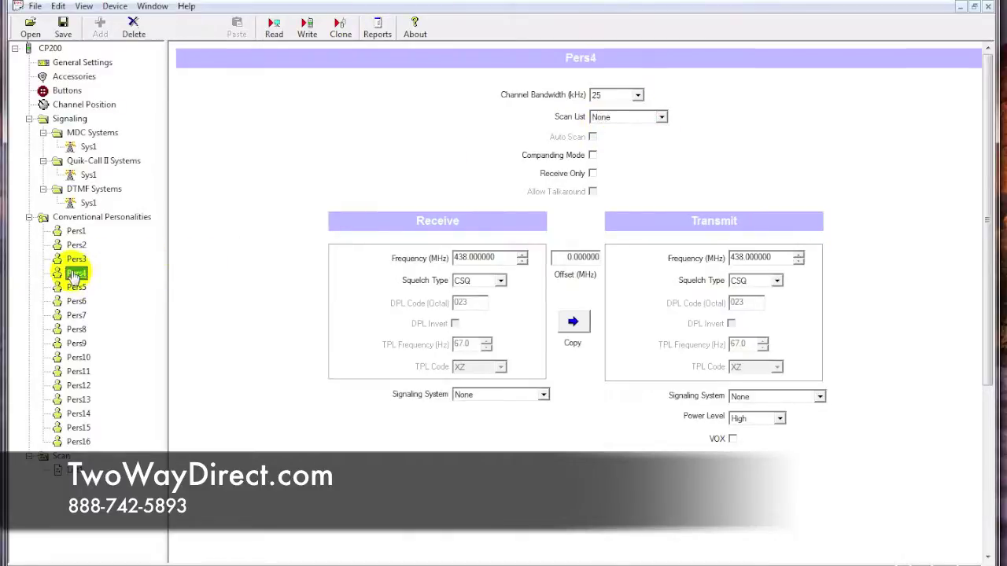
pyautogui.click(637, 94)
pyautogui.click(625, 107)
pyautogui.click(662, 118)
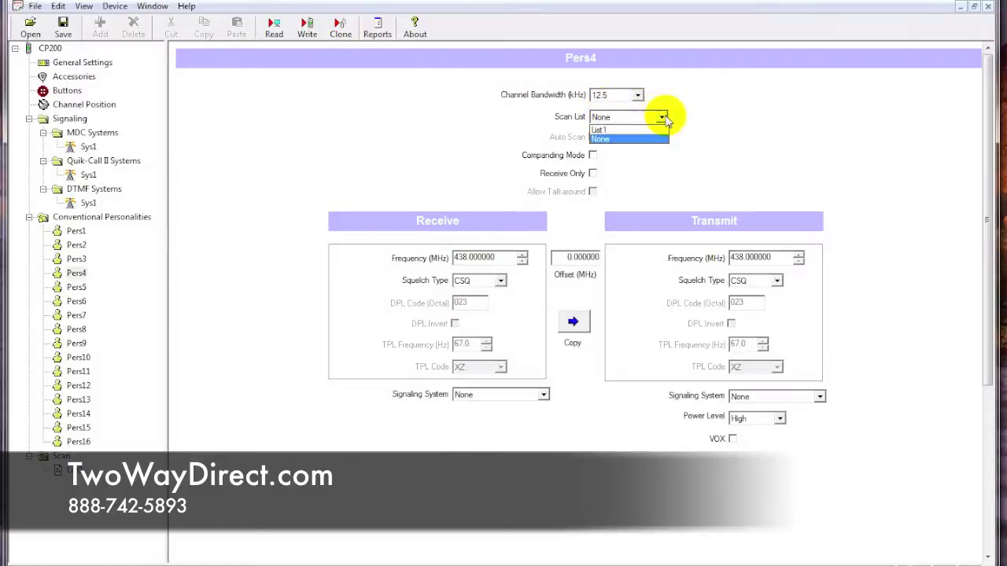
pyautogui.click(618, 130)
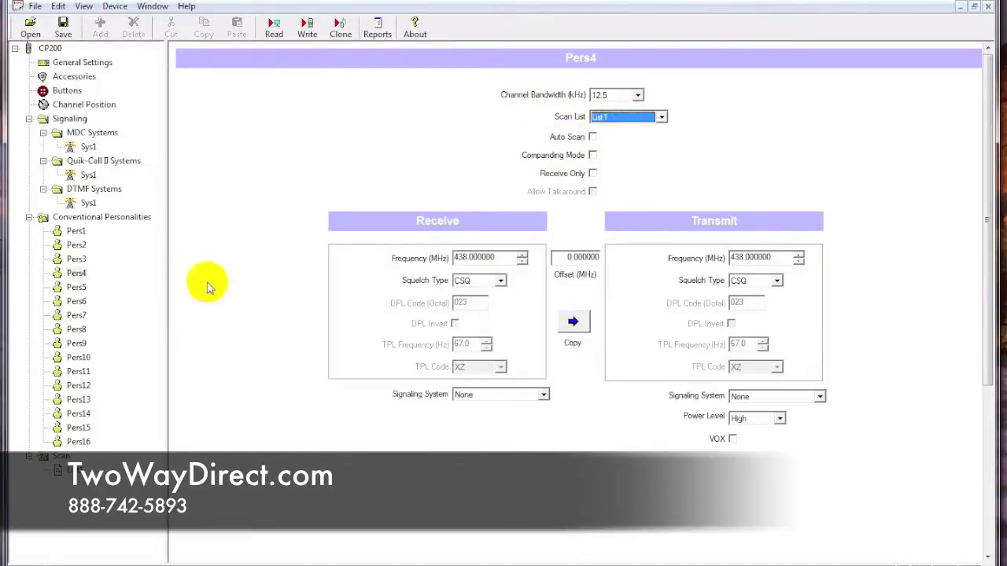
pyautogui.click(77, 232)
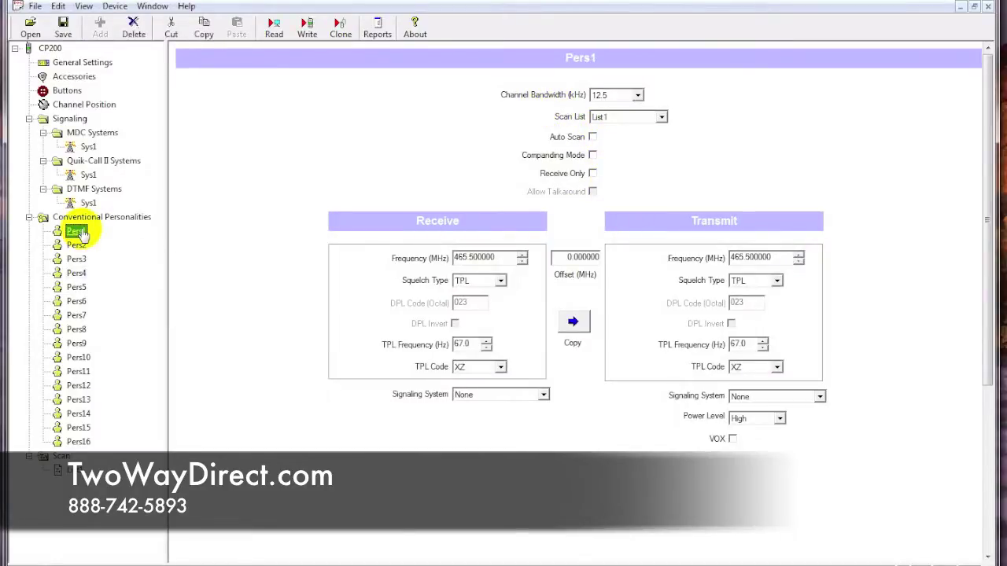
pyautogui.click(78, 245)
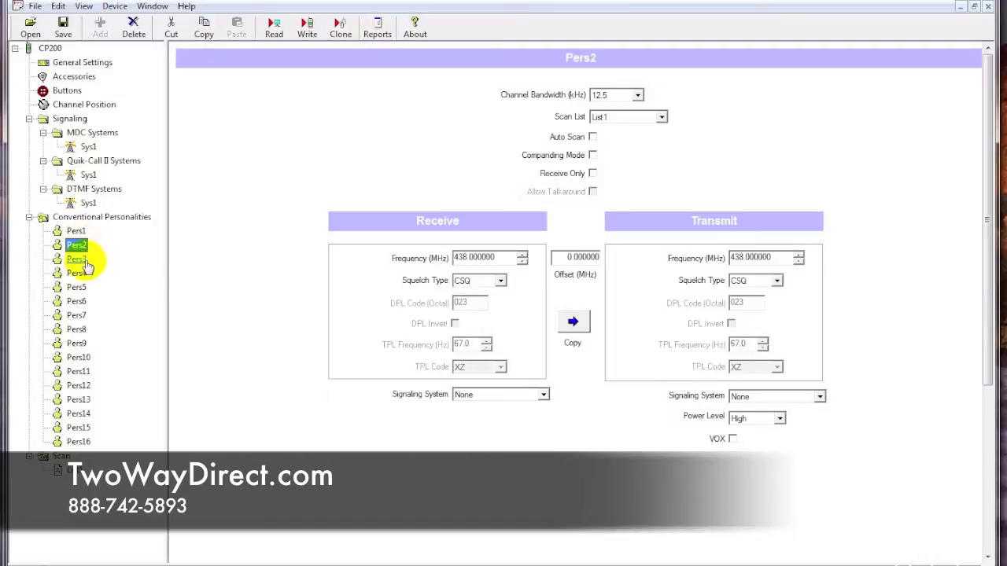
pyautogui.click(77, 261)
pyautogui.click(77, 274)
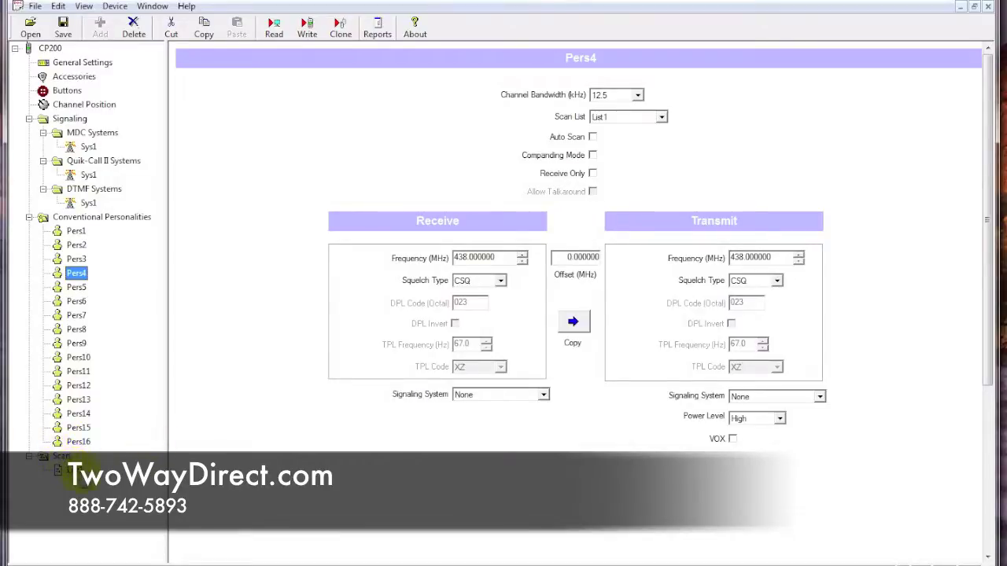
# Add Pers1, Pers2, Pers3 and Pers4 as members of the scan list List1
pyautogui.click(63, 471)
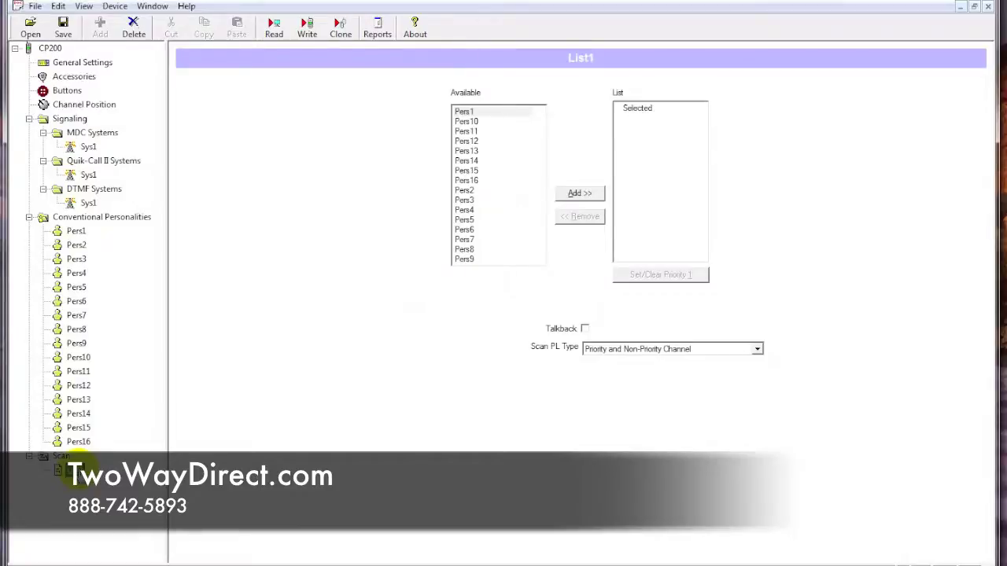
pyautogui.click(471, 113)
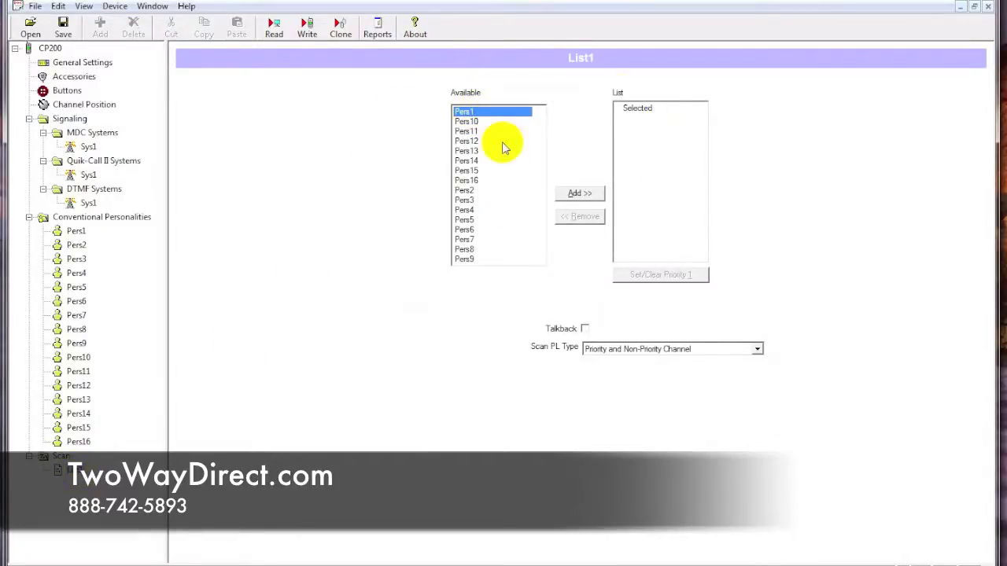
pyautogui.click(581, 194)
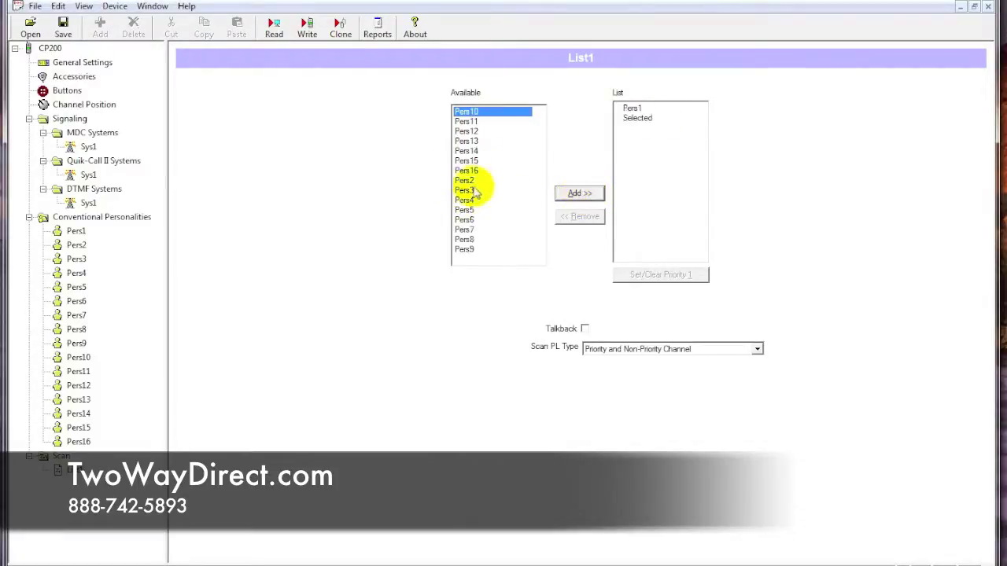
pyautogui.click(462, 181)
pyautogui.click(571, 194)
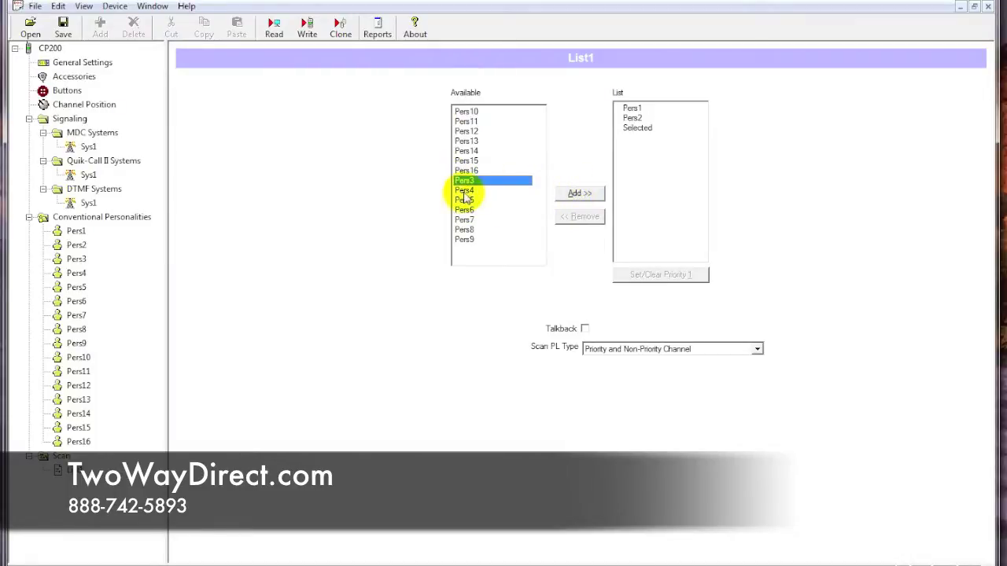
pyautogui.click(575, 193)
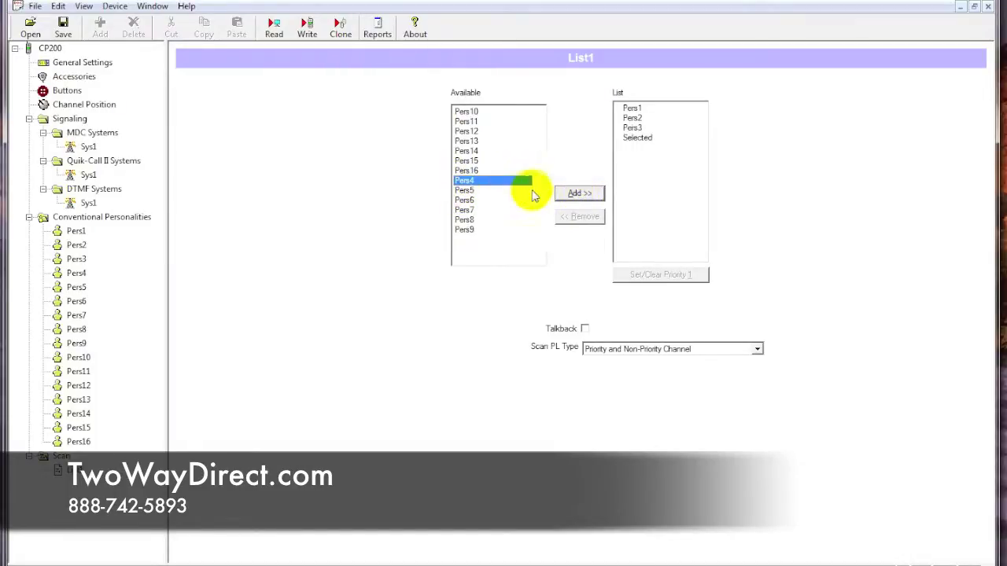
pyautogui.click(577, 195)
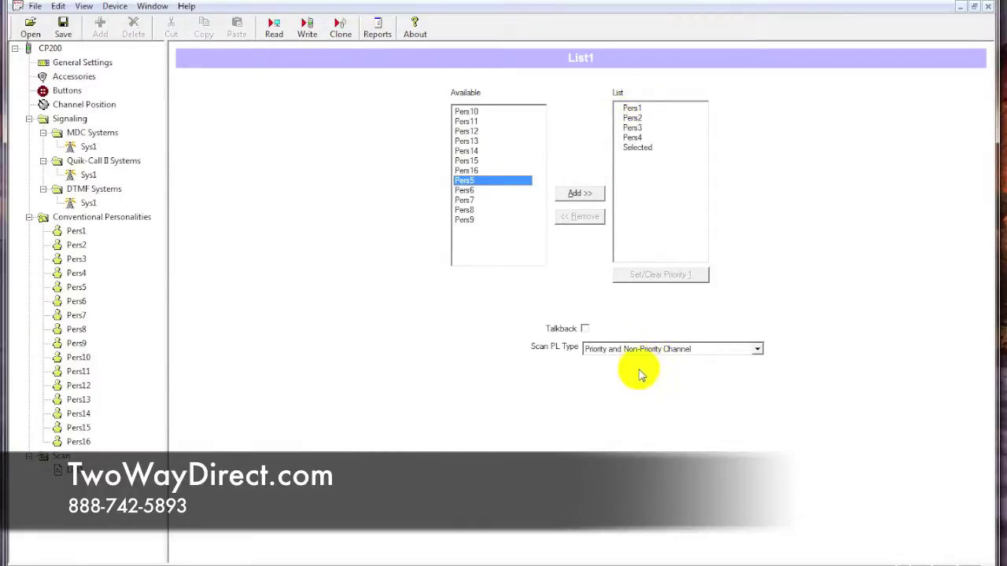
# Enable Talkback for scan list List1 and look over its Scan PL Type options
pyautogui.click(585, 330)
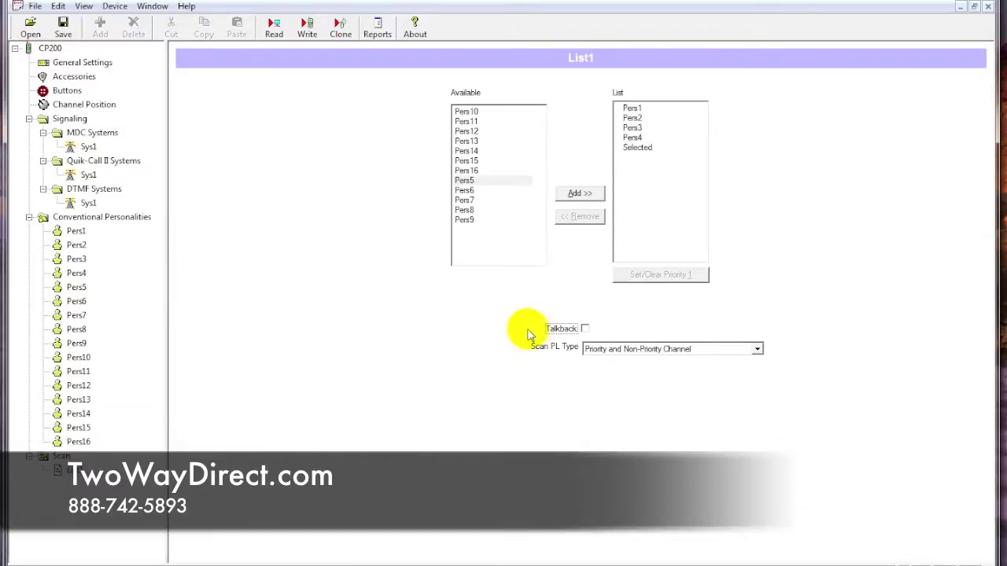
pyautogui.click(584, 329)
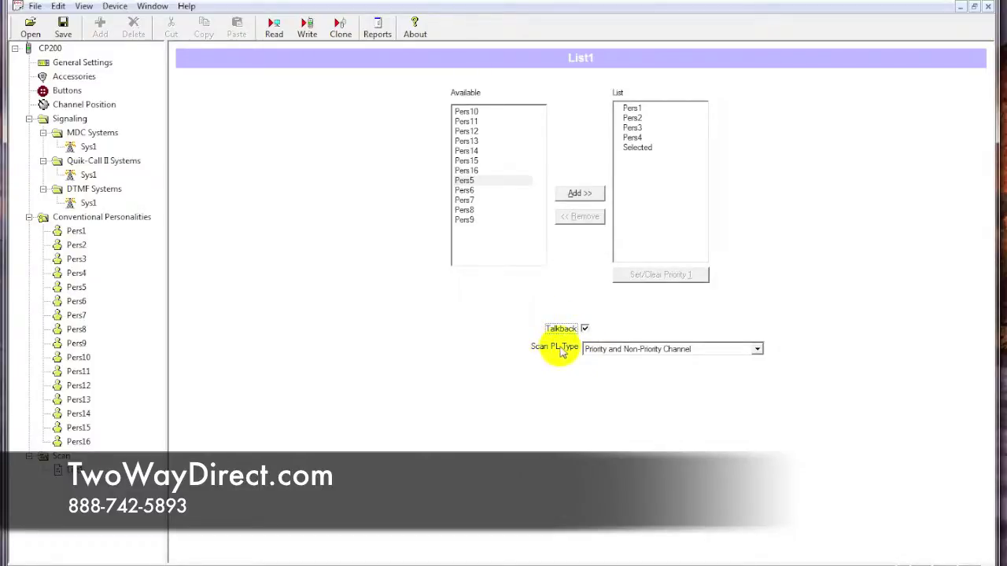
pyautogui.click(598, 352)
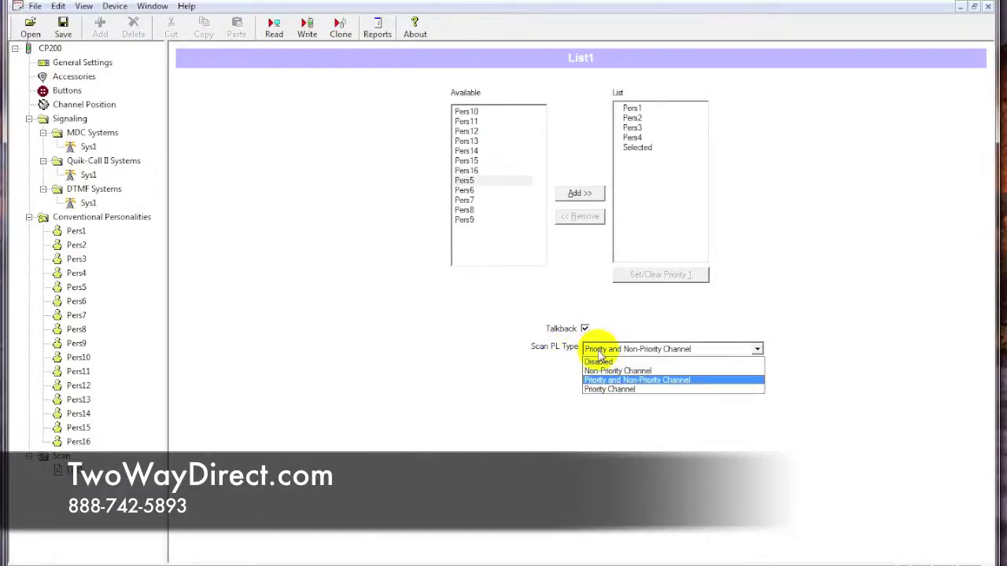
pyautogui.click(484, 362)
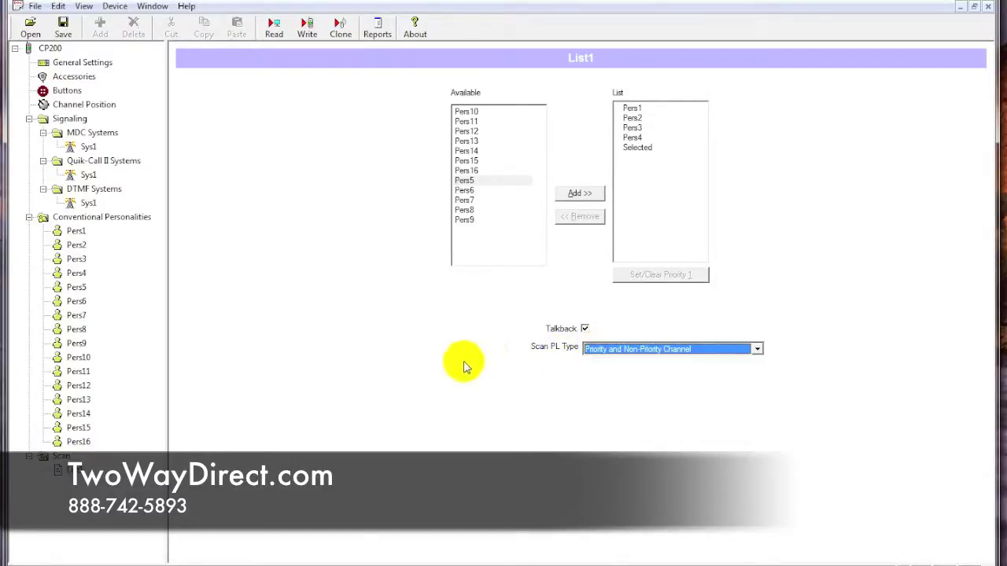
# Examine which functions can be assigned to the short and long press of Side Button 1
pyautogui.click(76, 232)
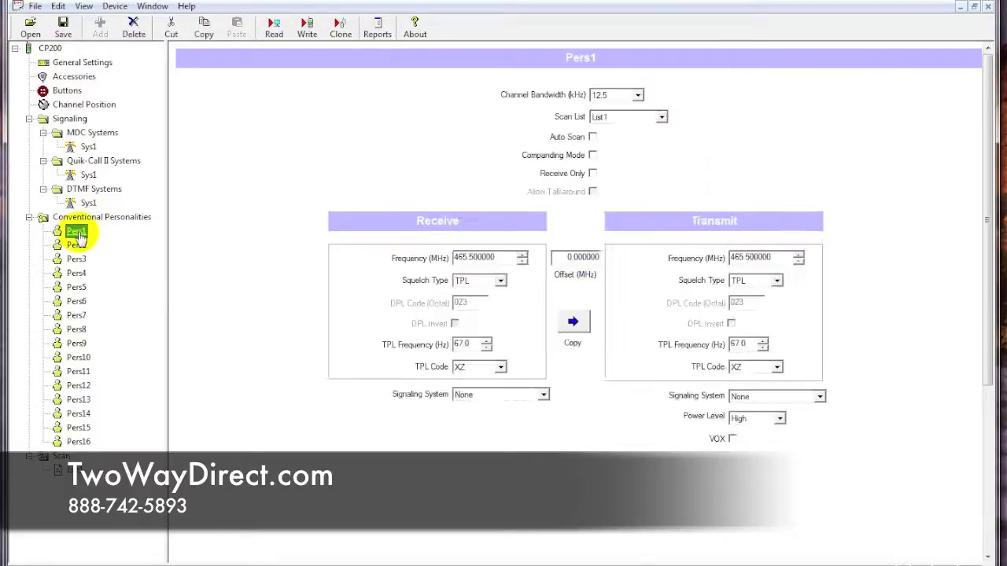
pyautogui.click(68, 91)
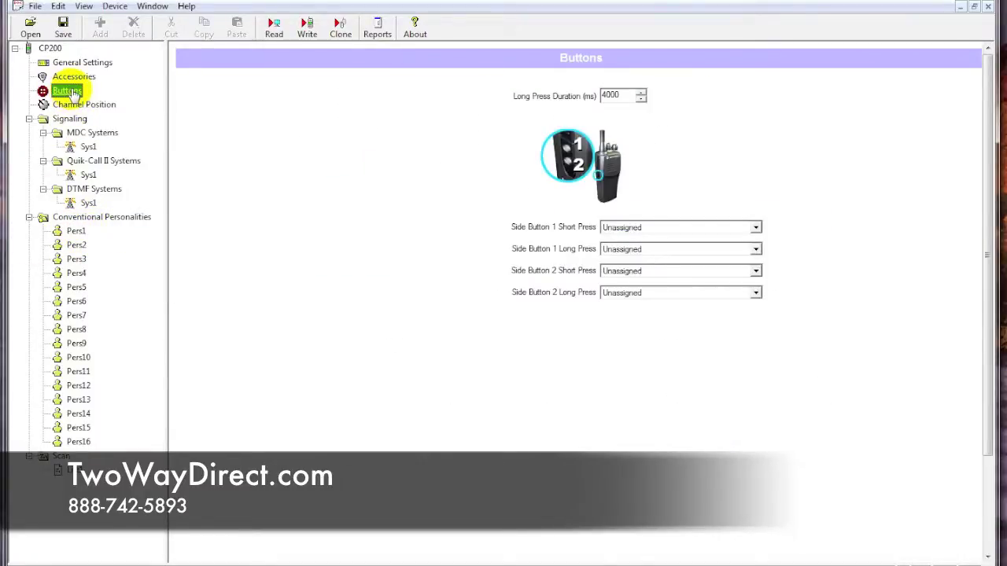
pyautogui.click(756, 228)
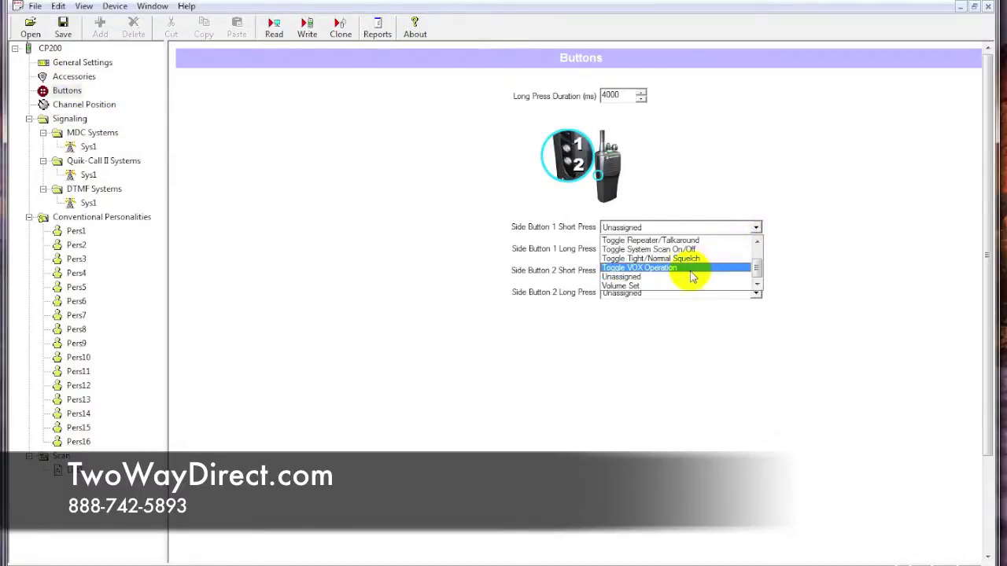
pyautogui.scroll(2, 676, 265)
pyautogui.scroll(-1, 672, 264)
pyautogui.scroll(-1, 671, 265)
pyautogui.click(492, 236)
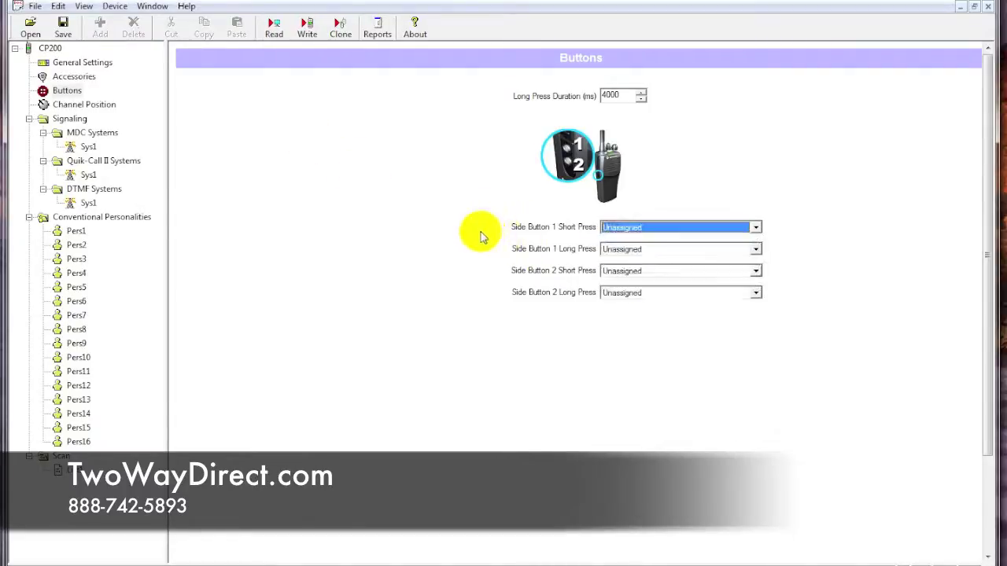
pyautogui.click(755, 248)
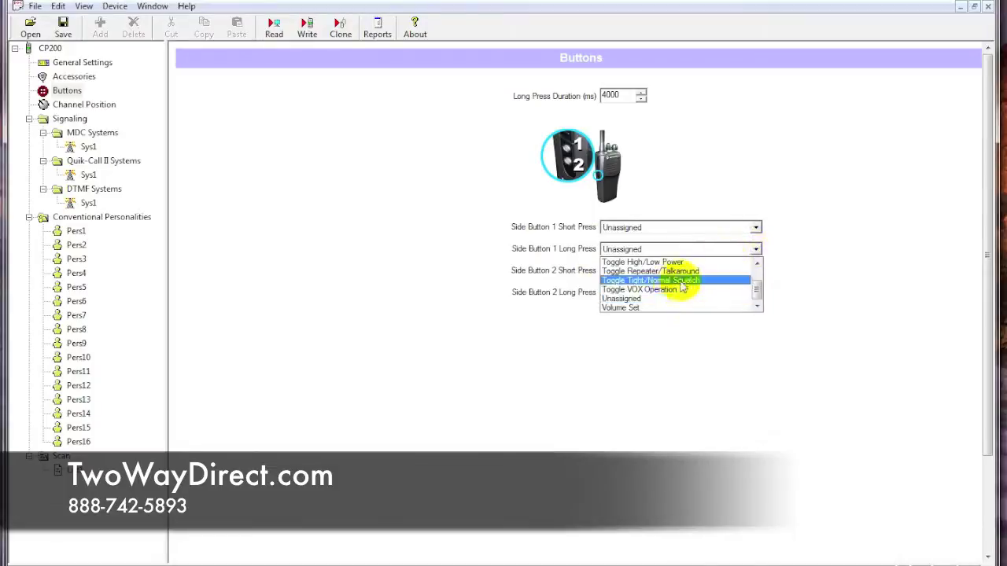
pyautogui.scroll(2, 675, 291)
pyautogui.moveTo(759, 271)
pyautogui.mouseDown()
pyautogui.moveTo(771, 314)
pyautogui.moveTo(764, 261)
pyautogui.mouseUp()
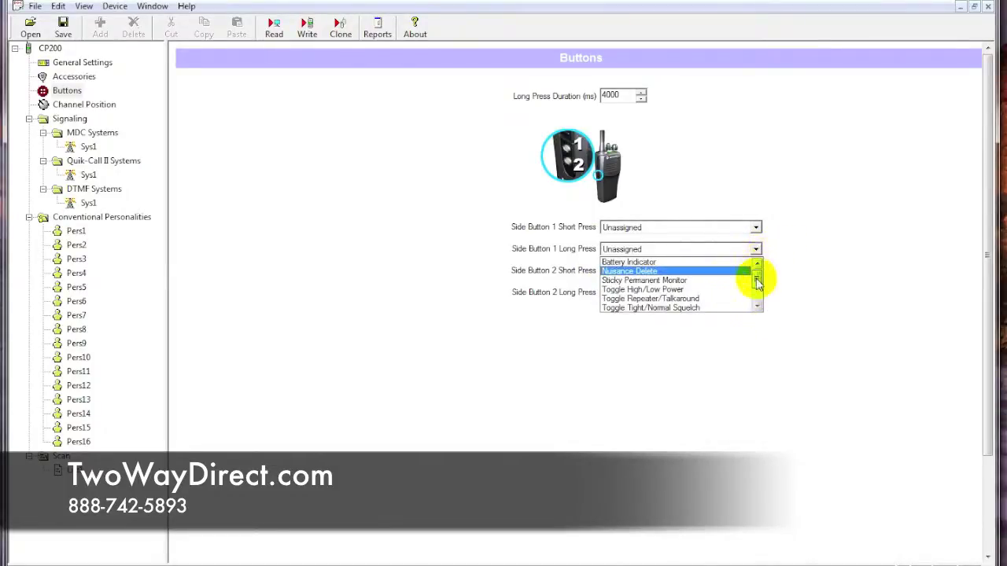
pyautogui.click(818, 264)
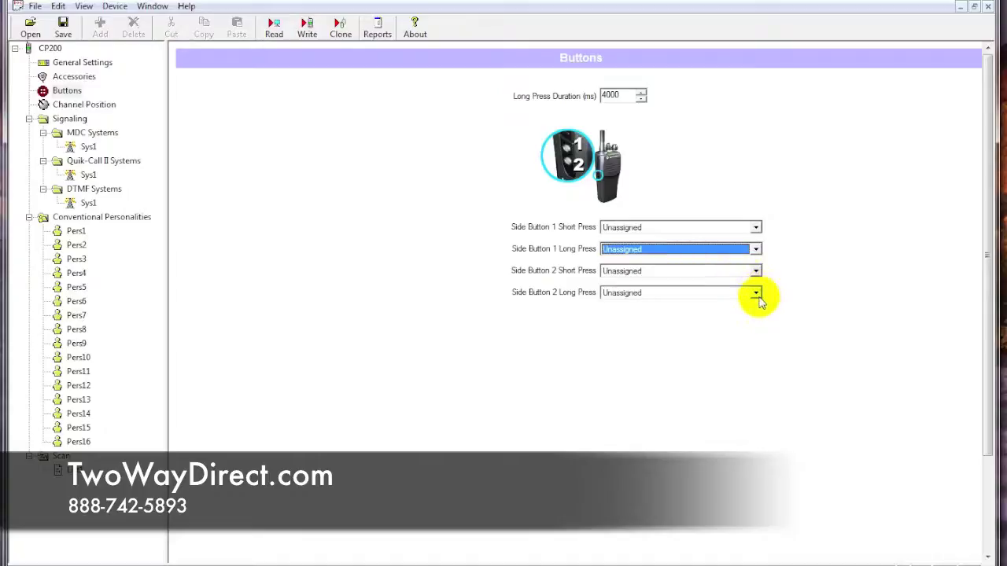
# Examine which functions can be assigned to the long and short press of Side Button 2
pyautogui.click(756, 292)
pyautogui.scroll(1, 698, 327)
pyautogui.scroll(-1, 696, 329)
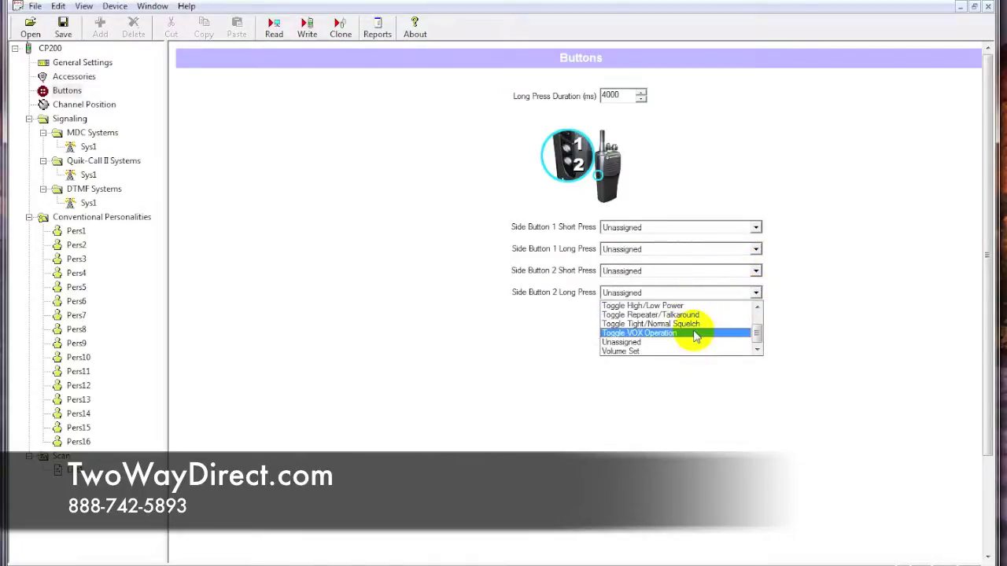
pyautogui.click(755, 273)
pyautogui.click(756, 270)
pyautogui.scroll(1, 656, 324)
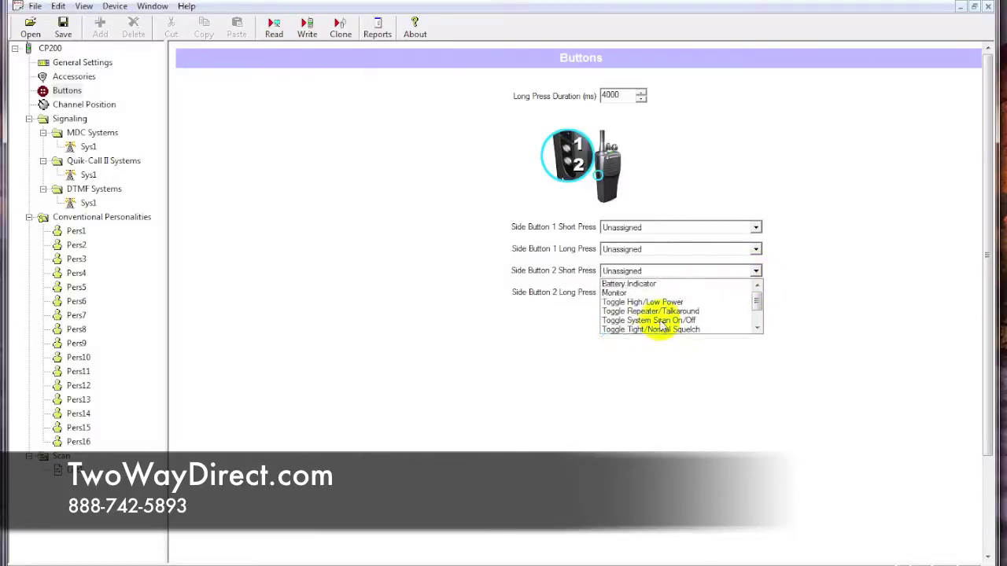
pyautogui.moveTo(759, 297); pyautogui.dragTo(760, 318)
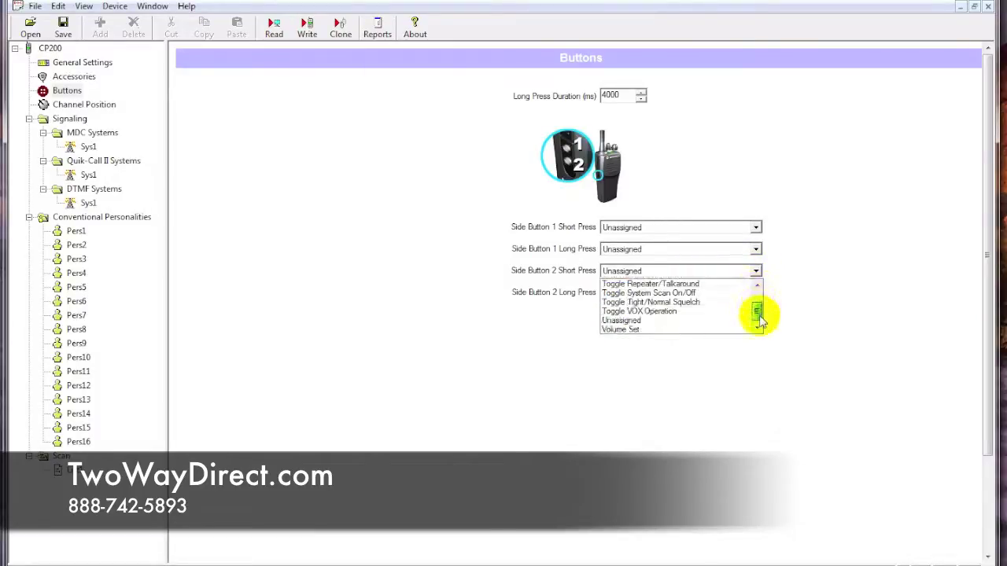
pyautogui.scroll(1, 714, 326)
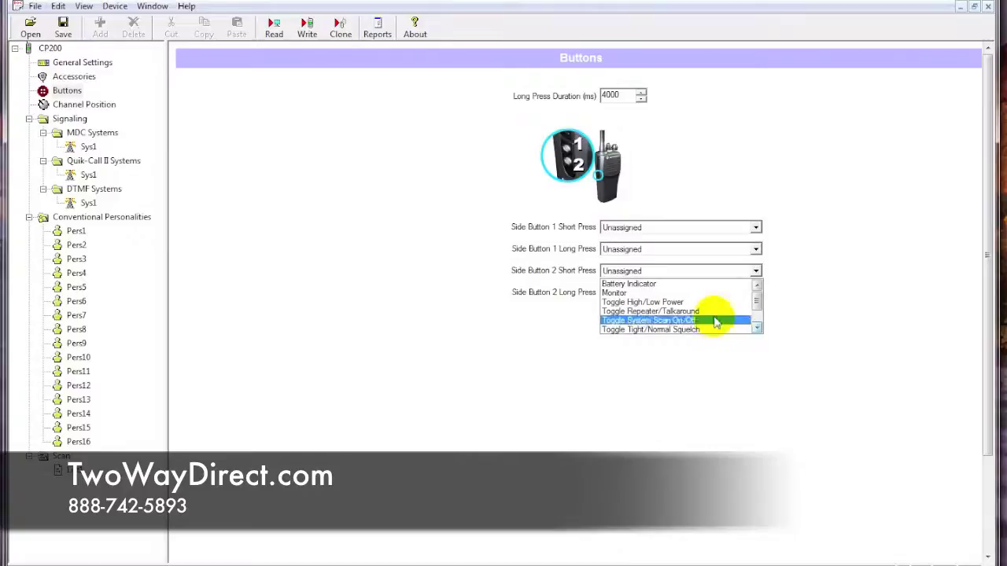
pyautogui.click(757, 329)
pyautogui.doubleClick(757, 329)
pyautogui.scroll(1, 717, 322)
# Assign Toggle System Scan On/Off to the short press of Side Button 1
pyautogui.click(755, 228)
pyautogui.click(755, 228)
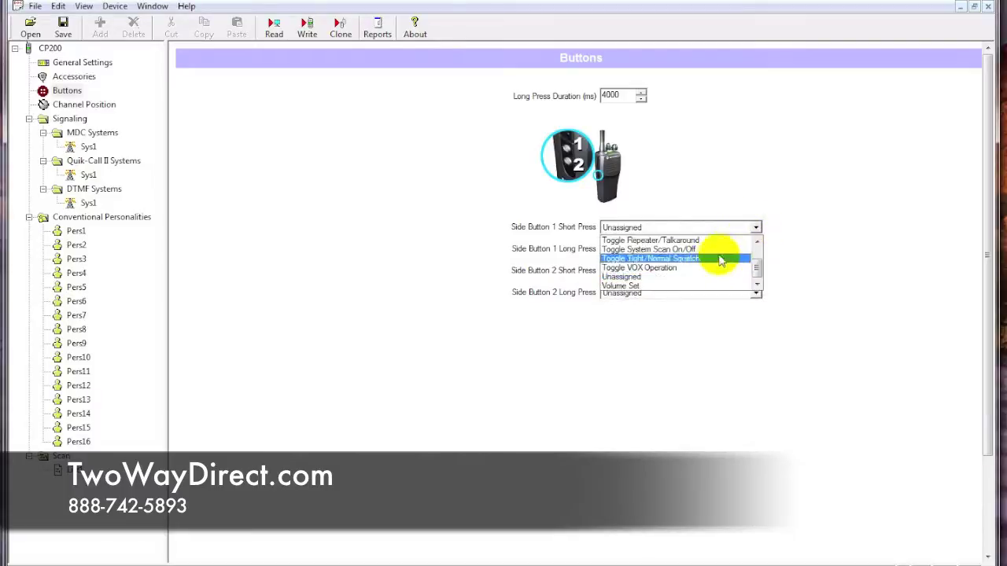
pyautogui.scroll(1, 676, 271)
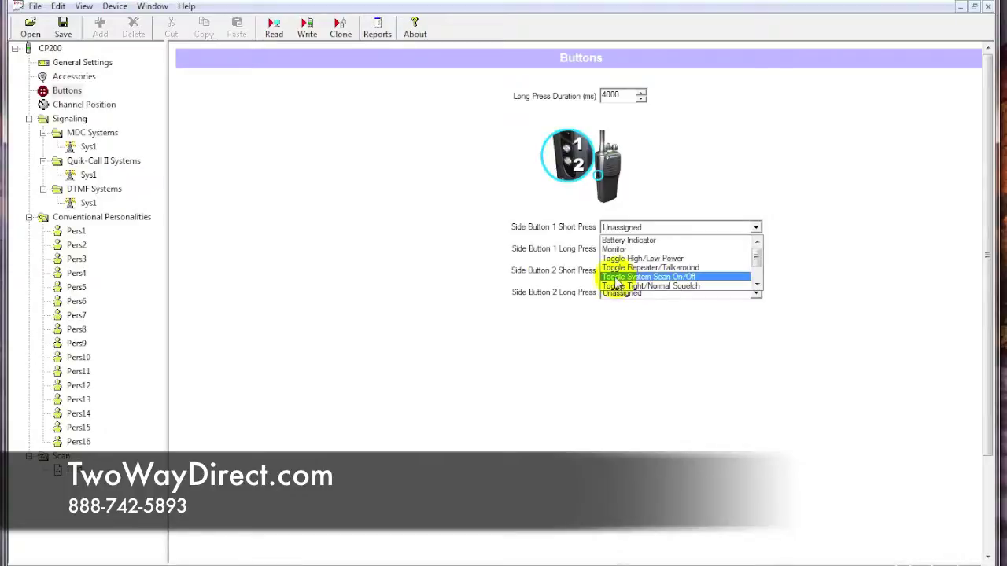
pyautogui.click(656, 279)
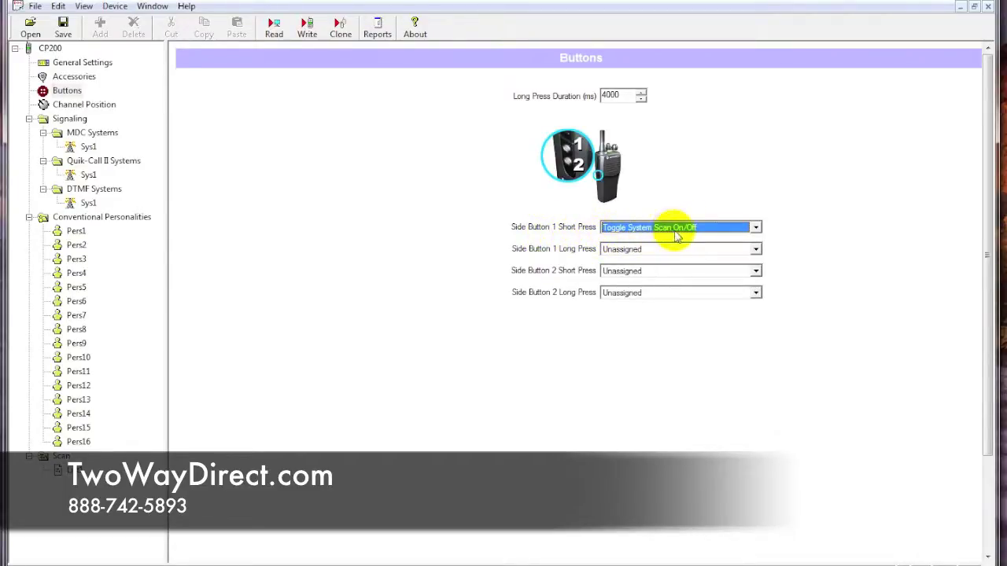
# Review the members of scan list List1 and check the scan list assignment of personalities Pers1 through Pers5
pyautogui.click(60, 470)
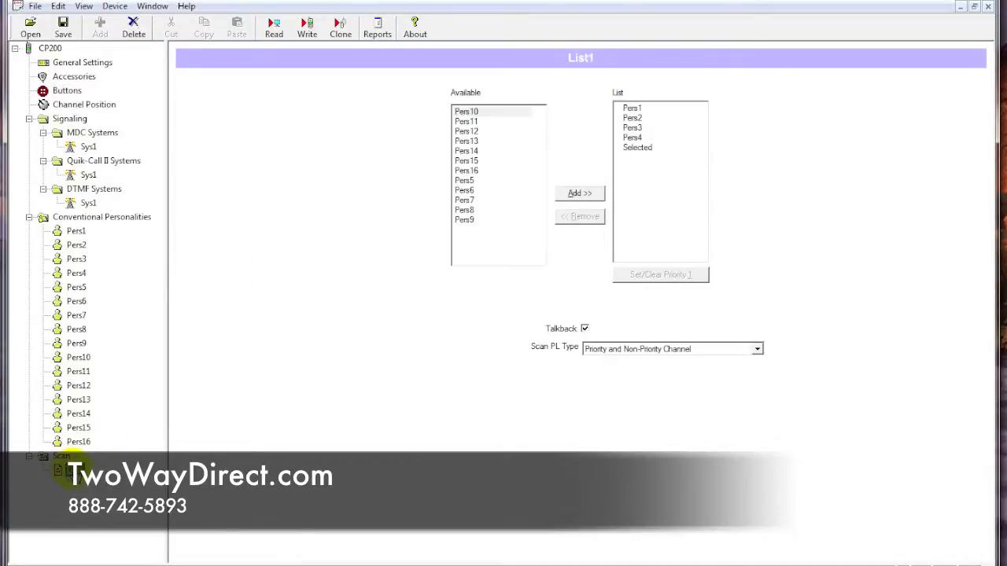
pyautogui.click(76, 233)
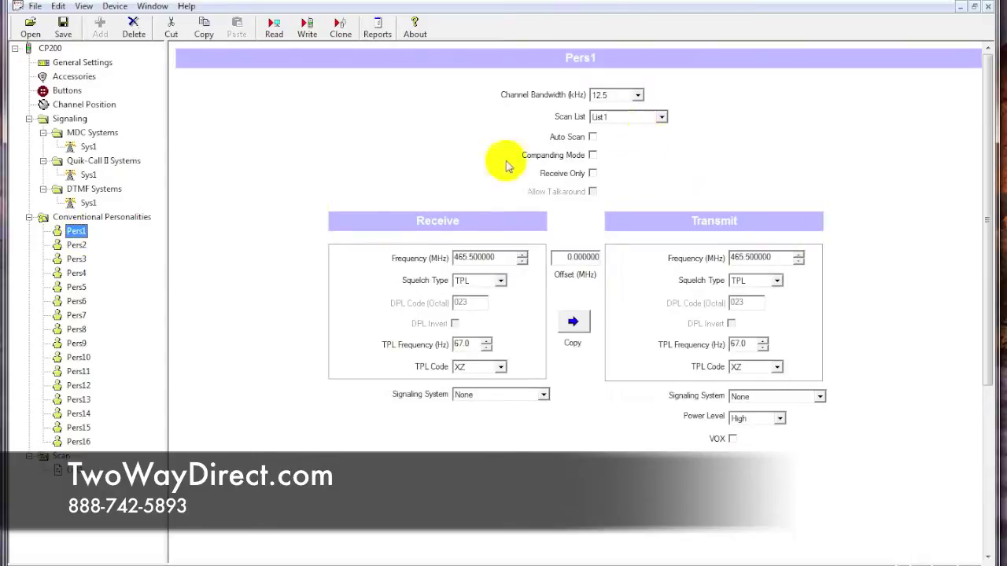
pyautogui.click(77, 246)
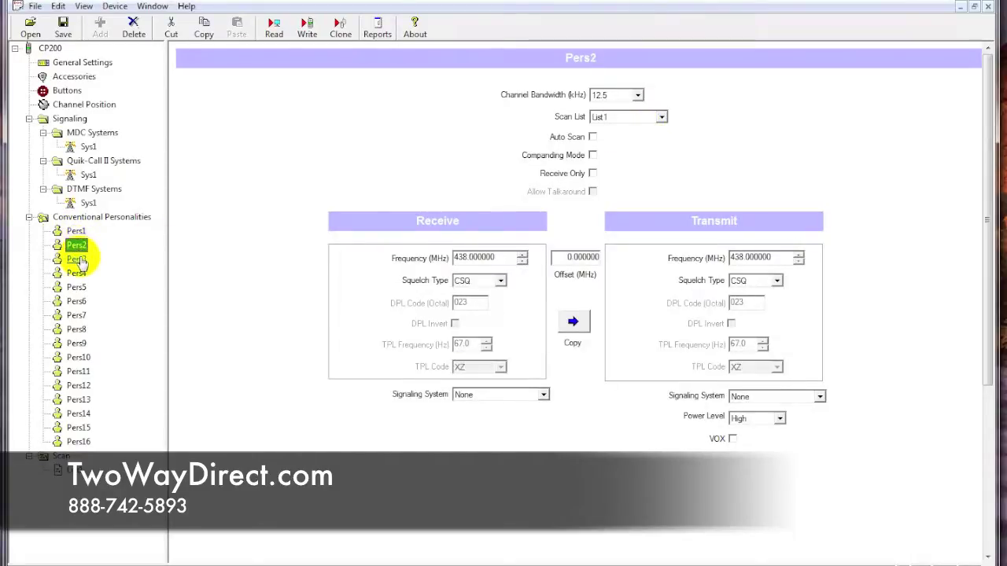
pyautogui.click(79, 260)
pyautogui.click(79, 274)
pyautogui.click(78, 288)
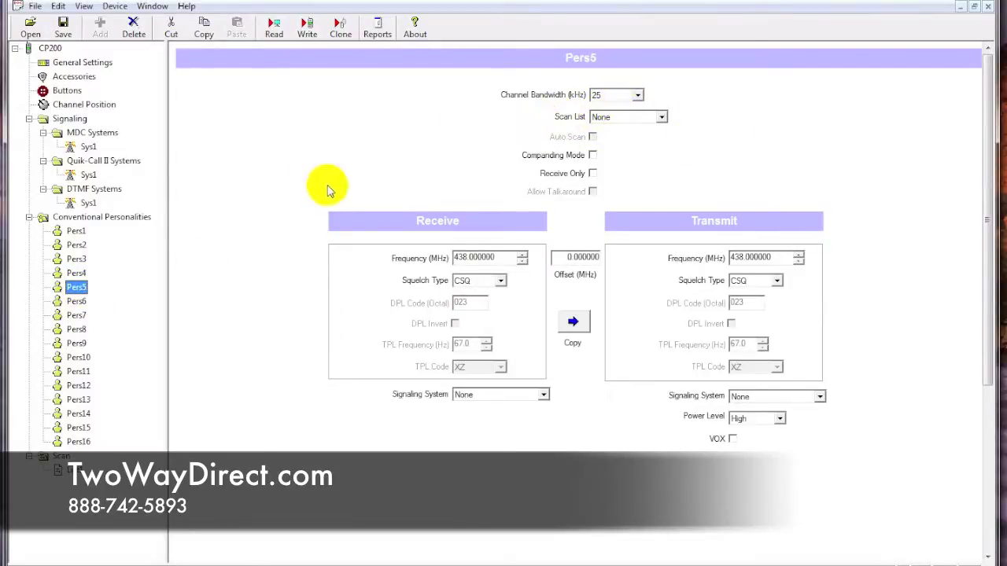
# Set the transmit power level of Pers1 to Low and enable VOX for it
pyautogui.click(77, 232)
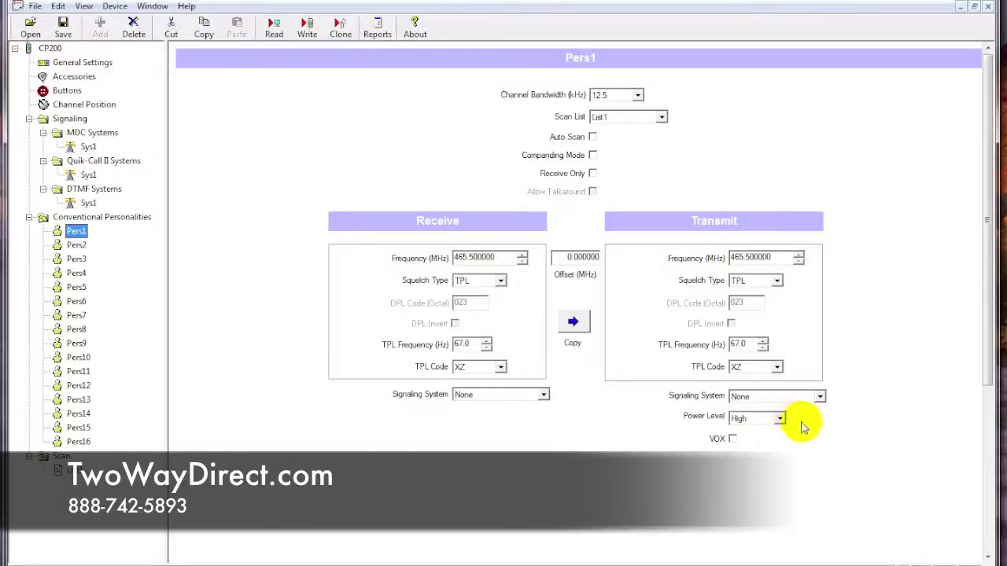
pyautogui.click(779, 419)
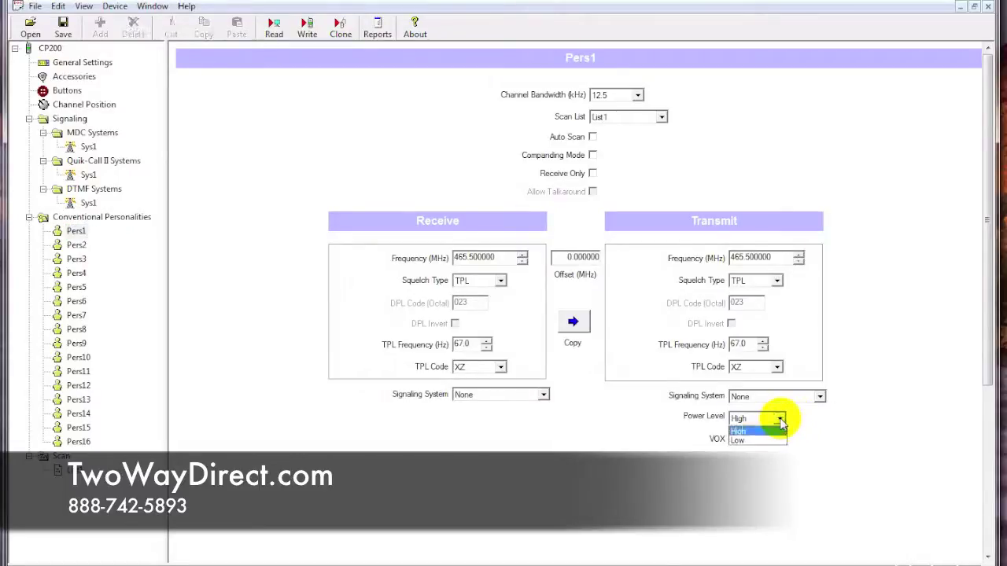
pyautogui.click(749, 440)
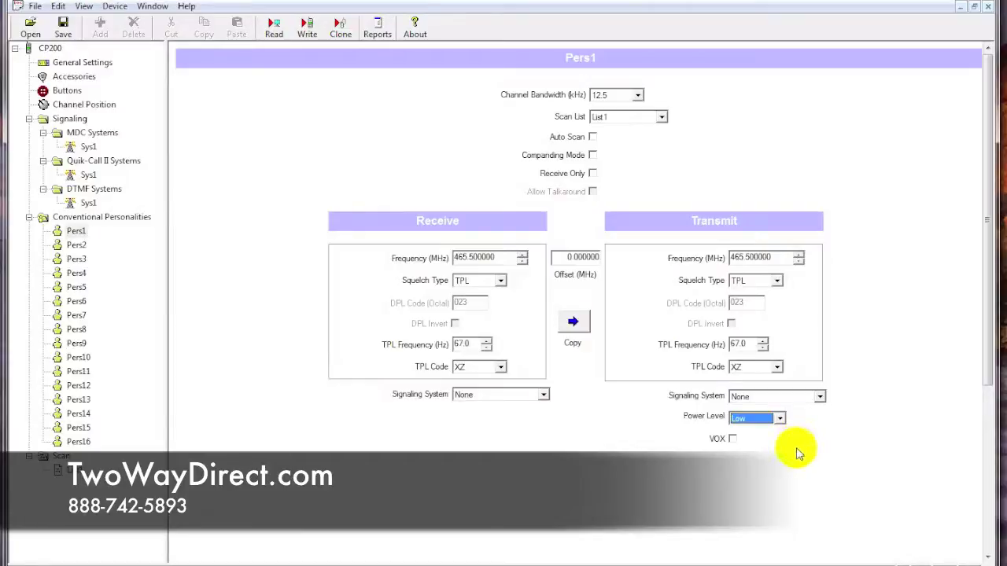
pyautogui.click(732, 439)
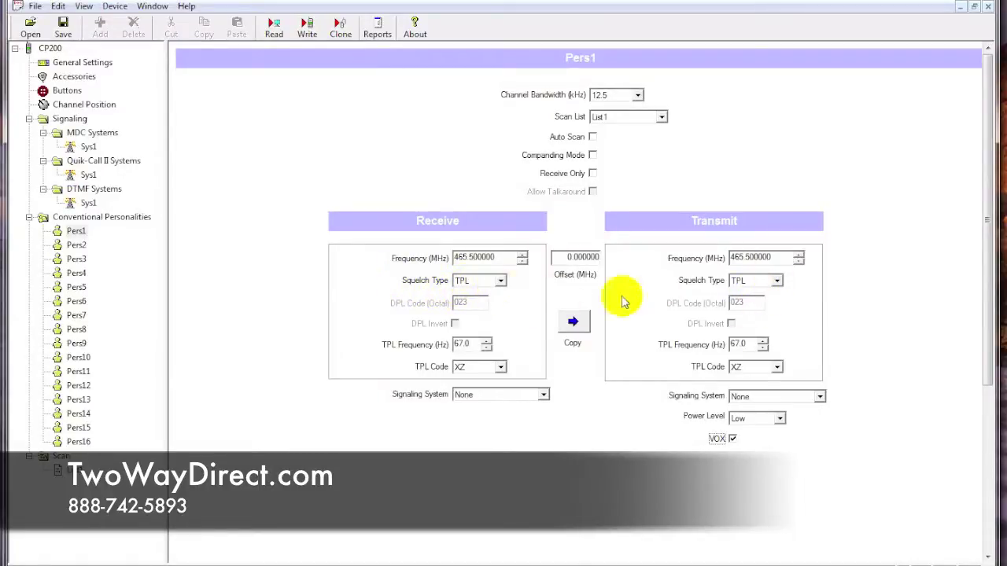
# Switch the receive squelch type of Pers1 to DPL and back to TPL, and select its receive TPL frequency value
pyautogui.click(500, 282)
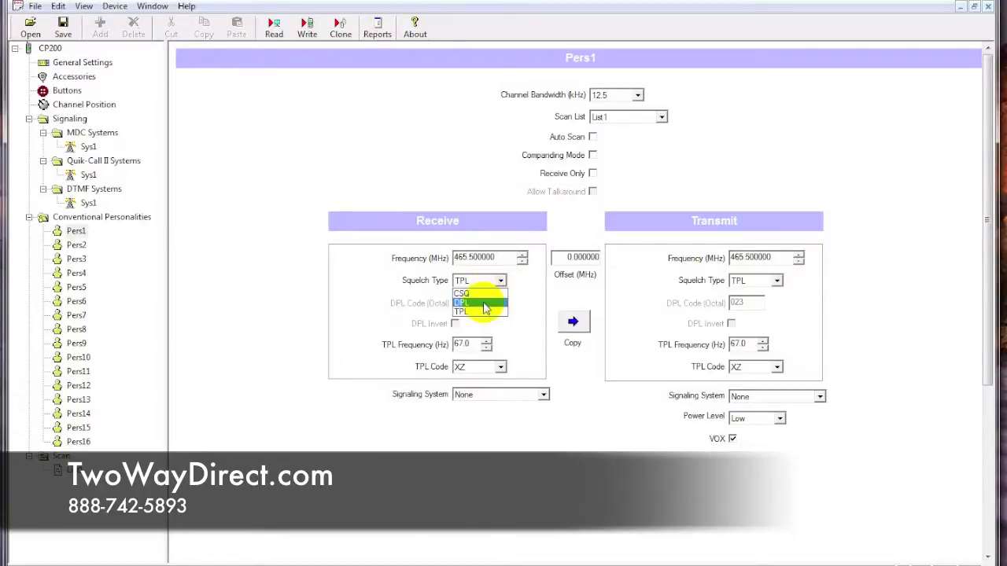
pyautogui.click(486, 304)
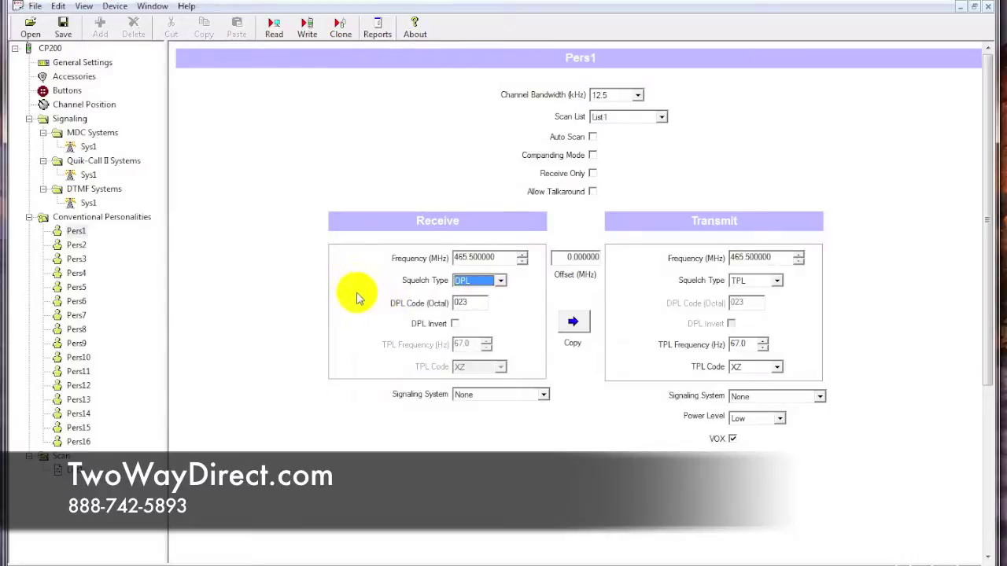
pyautogui.click(500, 280)
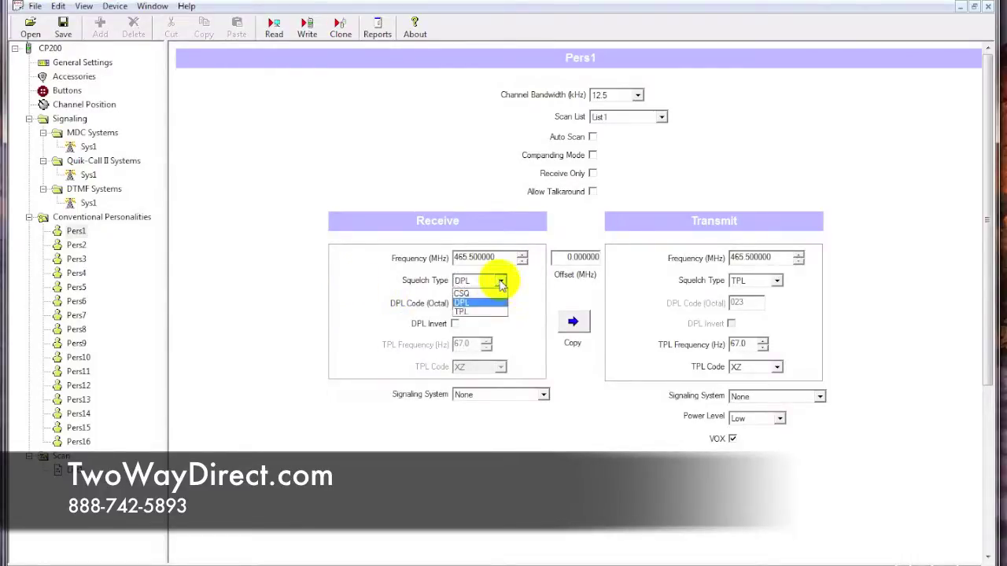
pyautogui.click(474, 312)
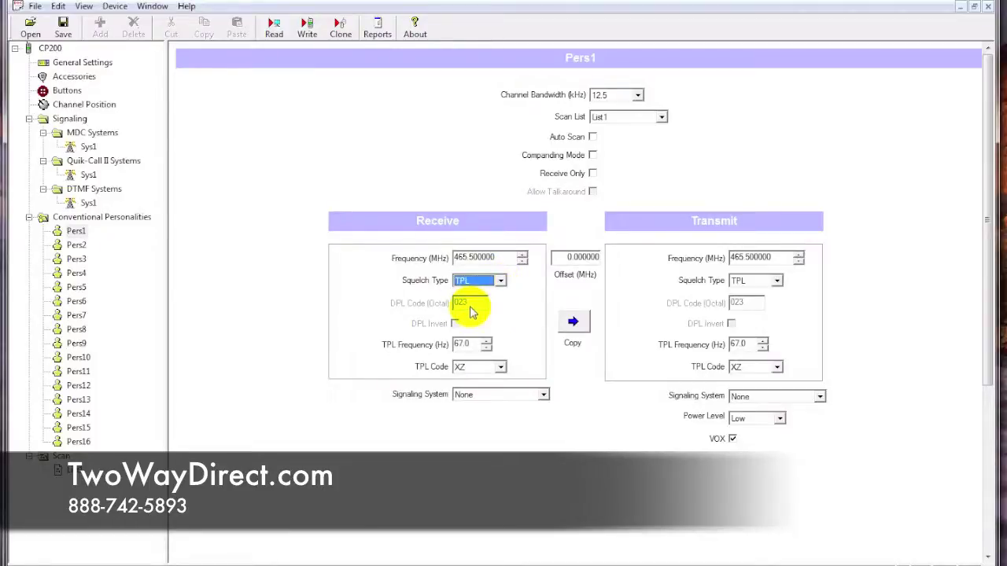
pyautogui.doubleClick(470, 344)
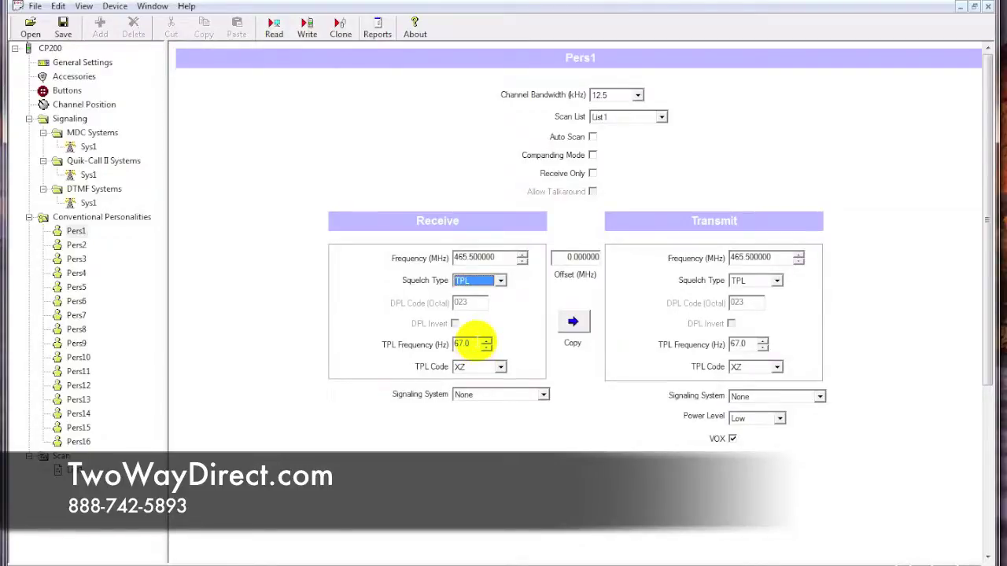
pyautogui.doubleClick(476, 344)
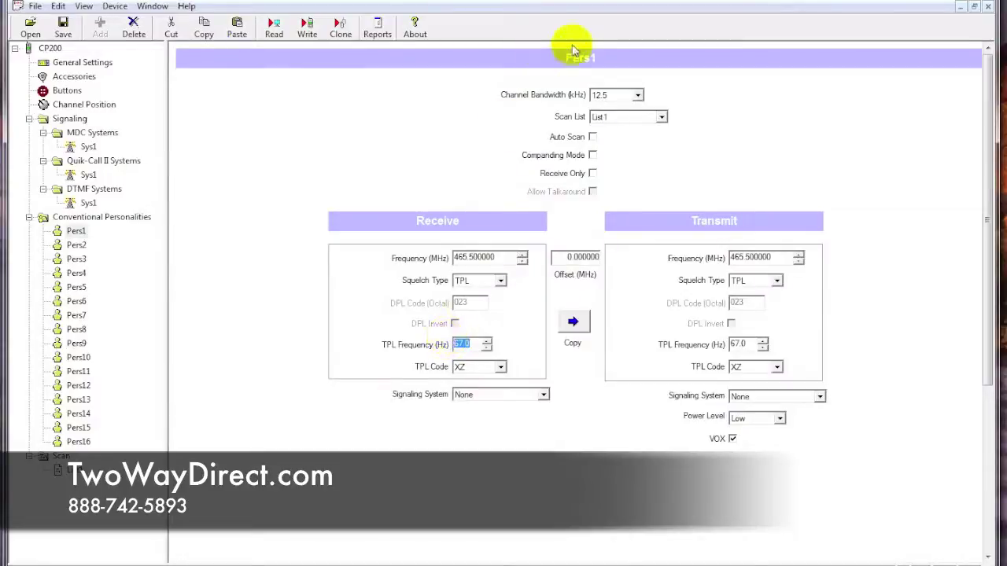